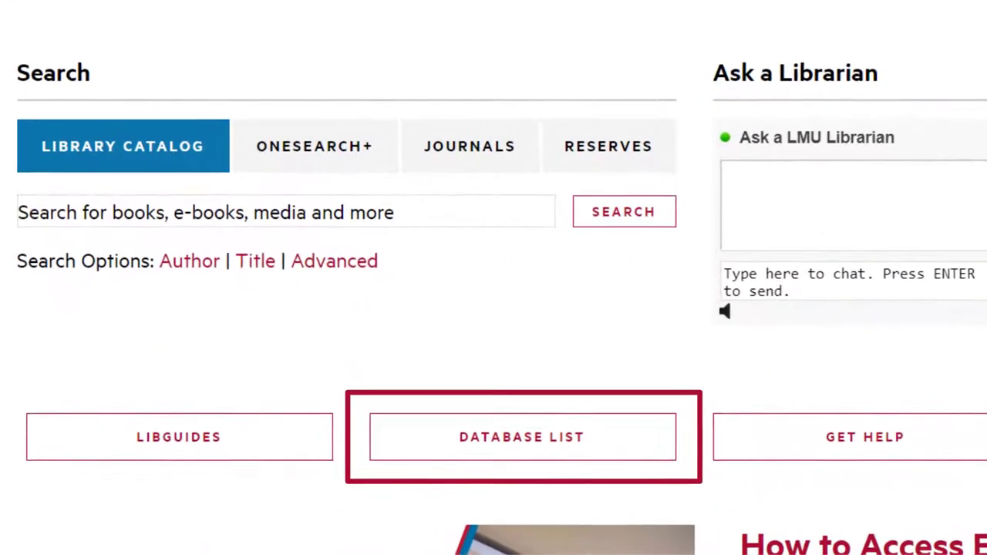
# - Open the library's database list and search the databases by name for ERIC
pyautogui.click(416, 455)
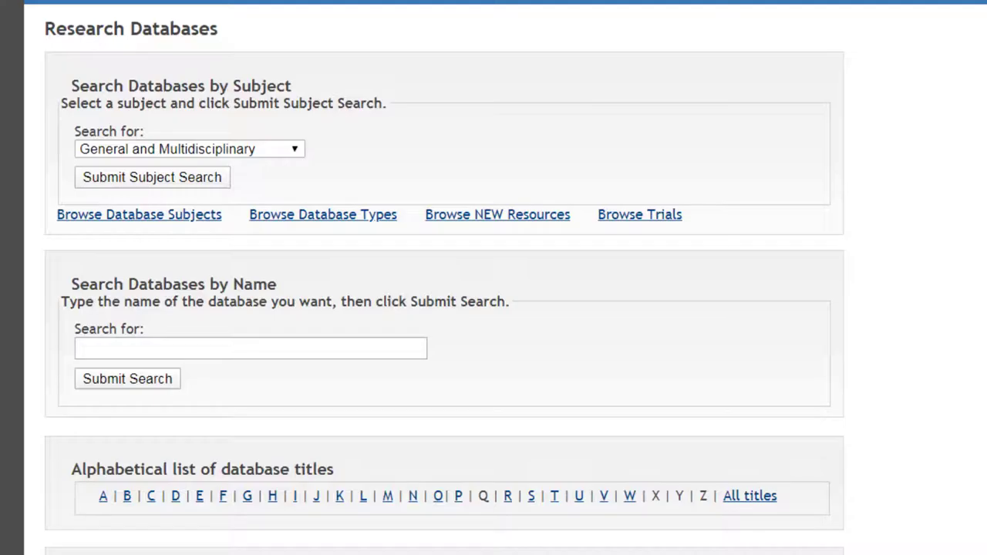
pyautogui.click(157, 350)
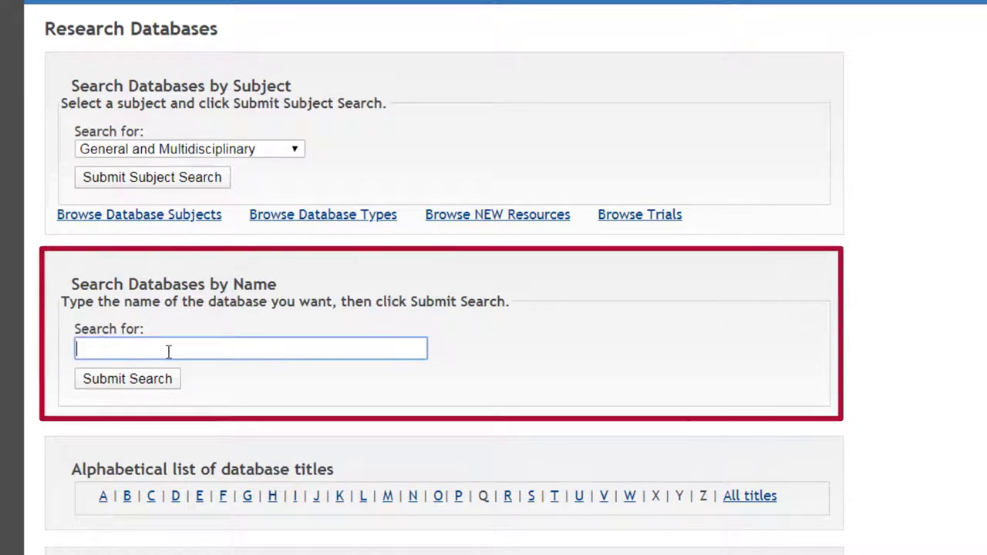
pyautogui.write('ERIC')
pyautogui.click(173, 385)
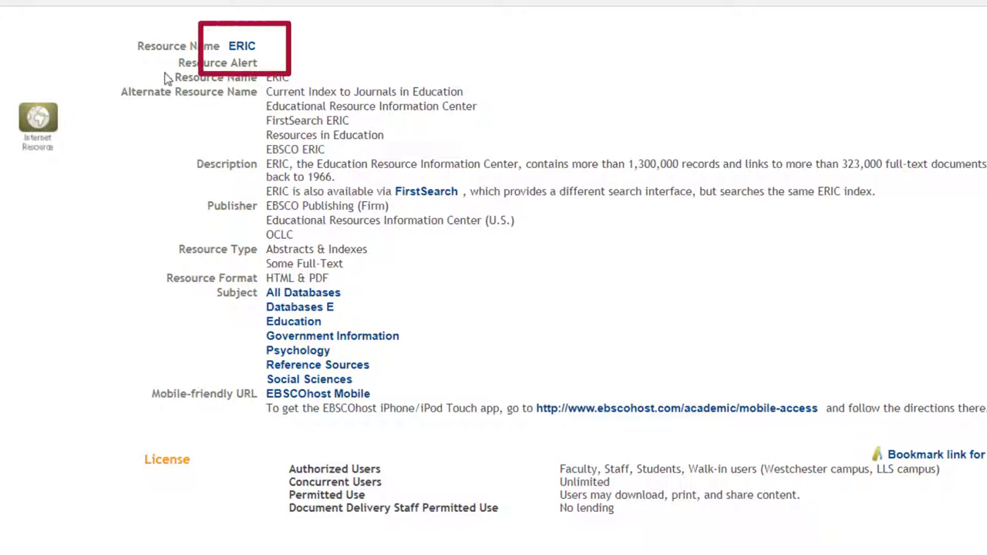
# - Open the ERIC resource and log in with the prefilled MyLMU username and password
pyautogui.click(233, 48)
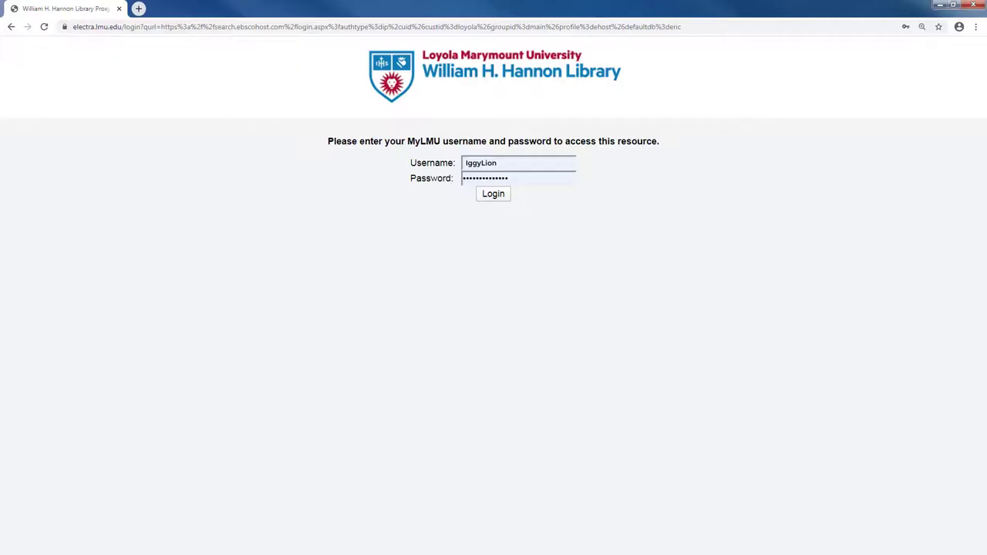
pyautogui.click(491, 199)
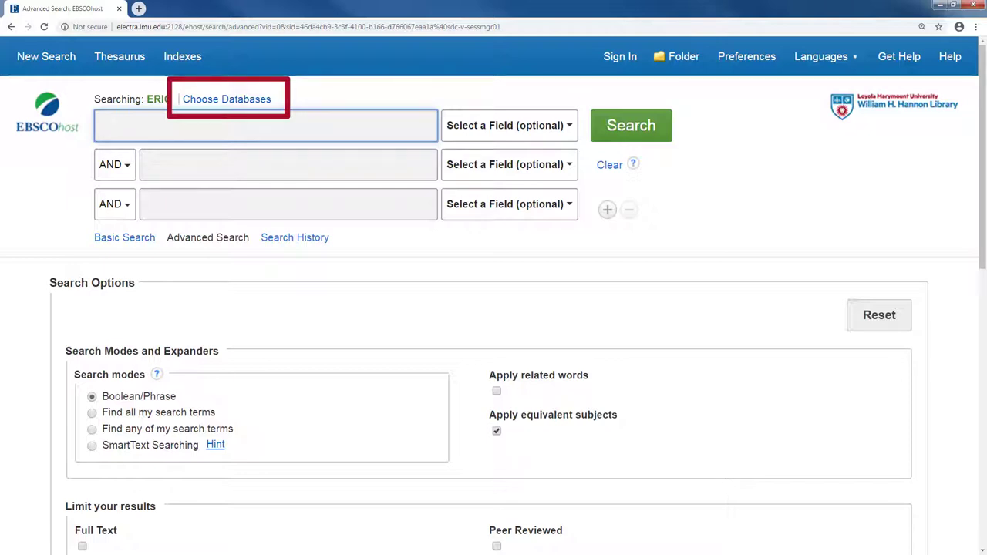
# - Open the list of databases that can be searched alongside ERIC and look through it down to the APA databases
pyautogui.click(210, 100)
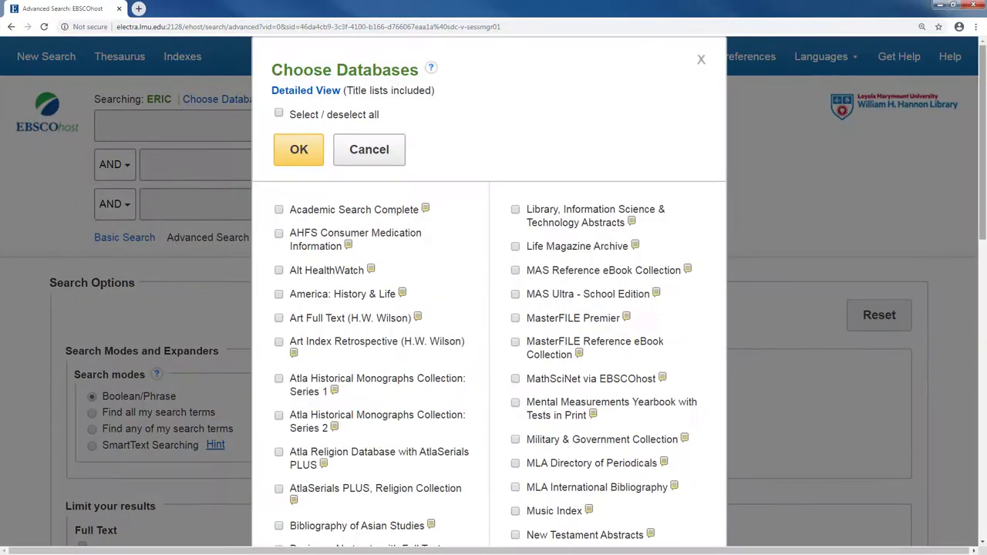
pyautogui.scroll(-1, 493, 308)
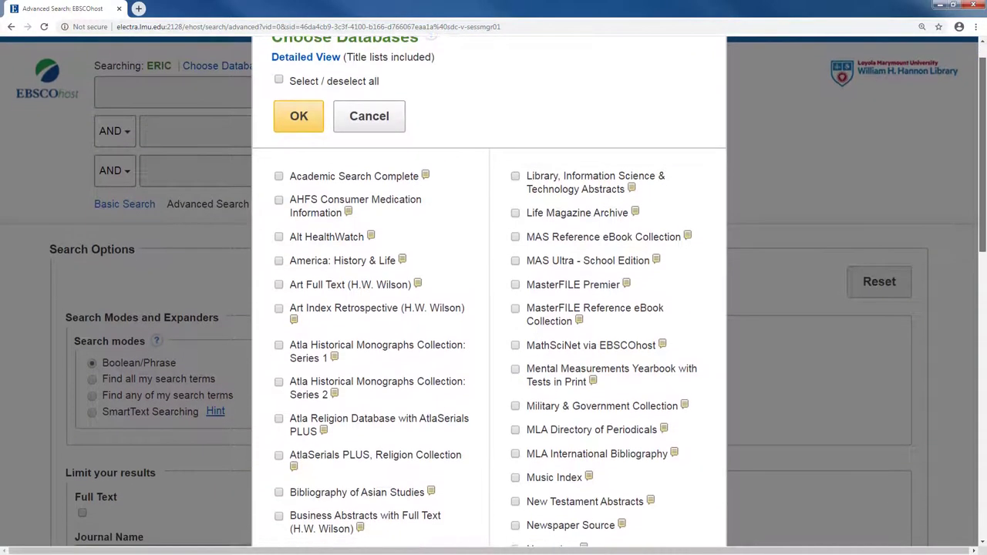
pyautogui.scroll(-2, 494, 308)
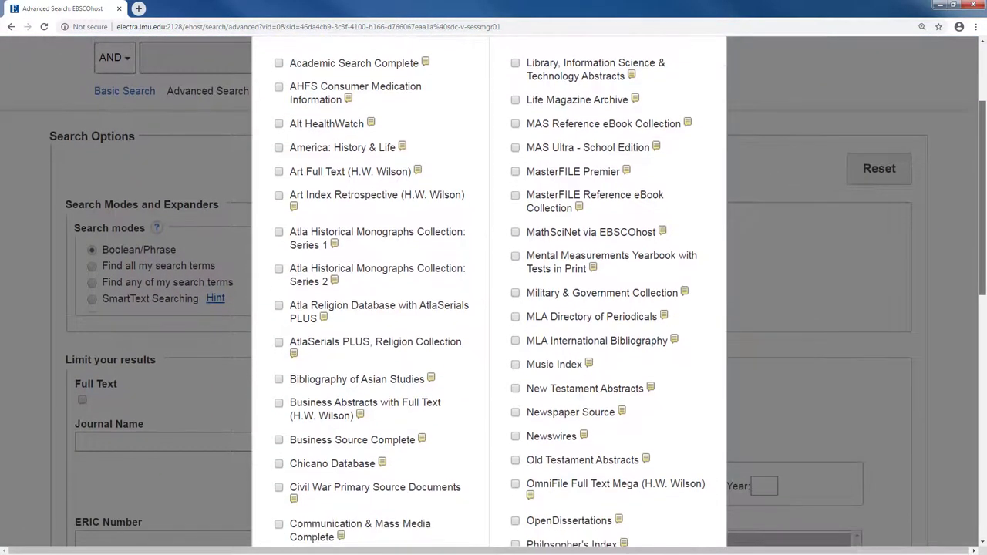
pyautogui.scroll(-2, 493, 308)
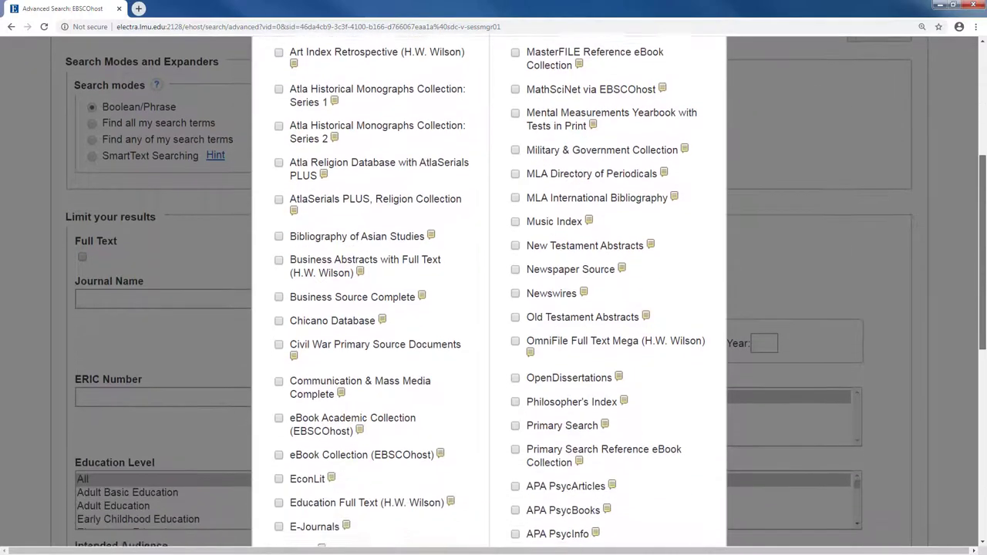
pyautogui.scroll(-2, 493, 309)
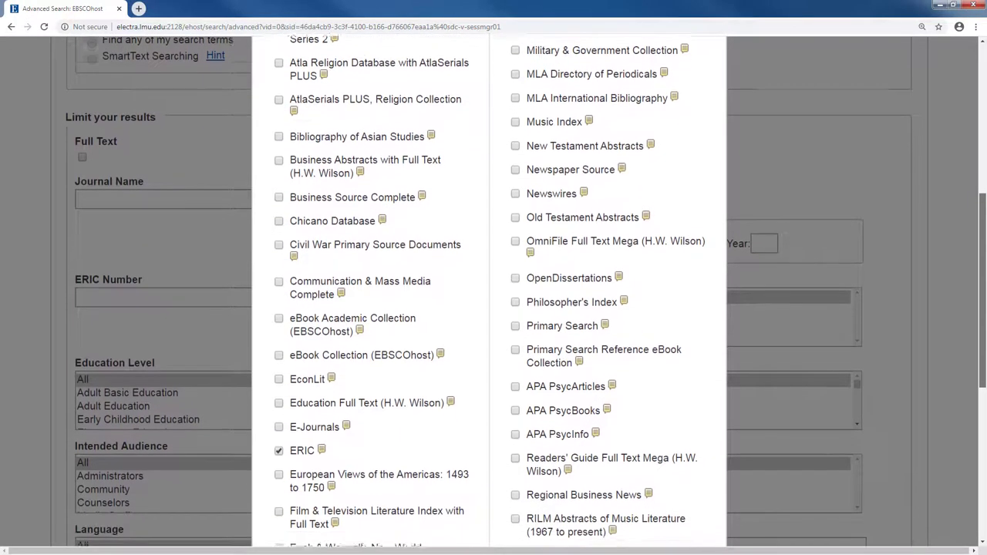
pyautogui.scroll(-2, 493, 308)
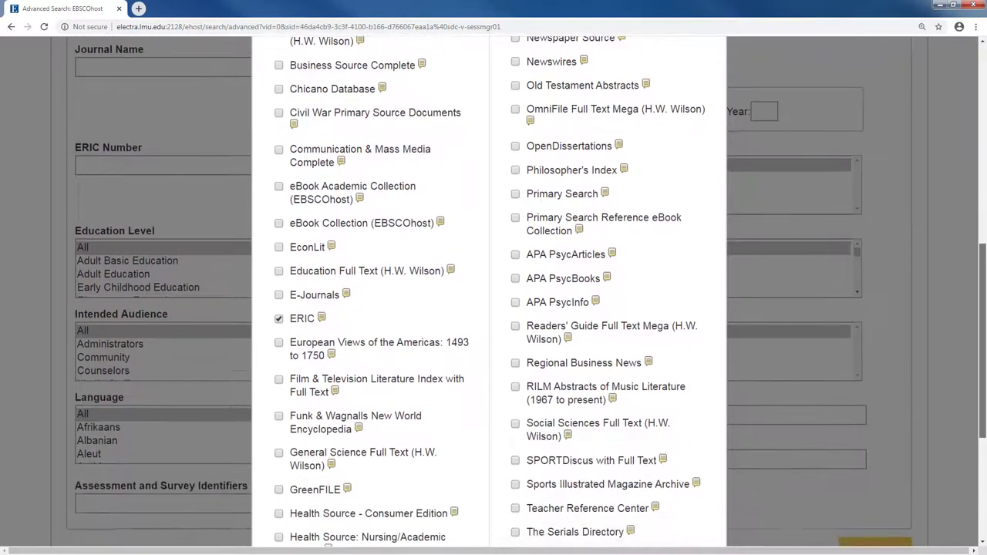
pyautogui.scroll(-1, 493, 308)
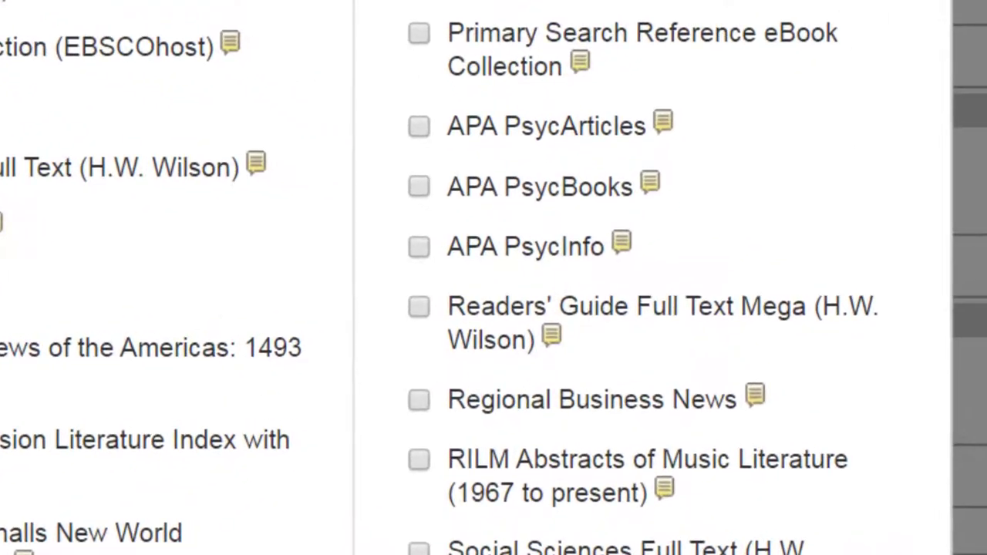
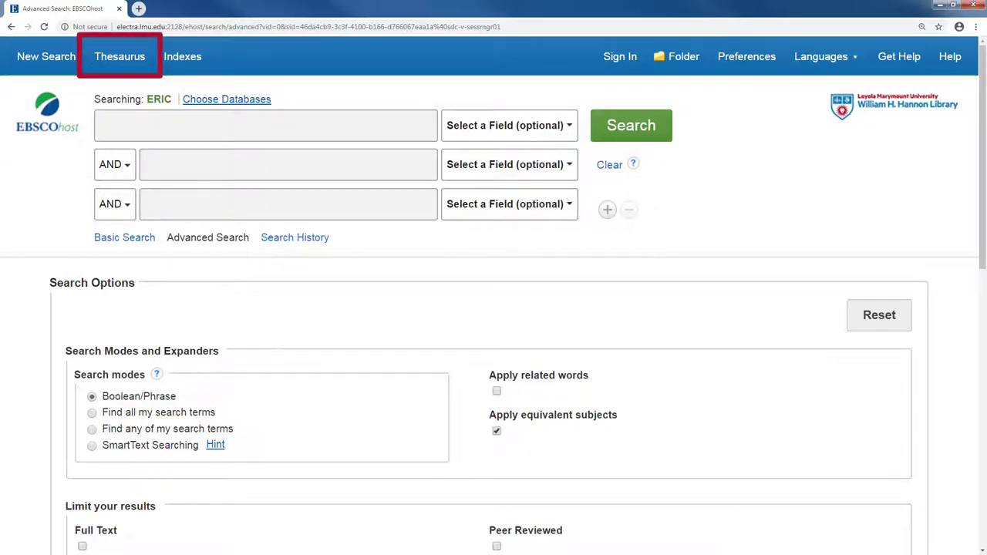
# - Browse the ERIC thesaurus for "Choice" using the Term Contains option
pyautogui.click(113, 60)
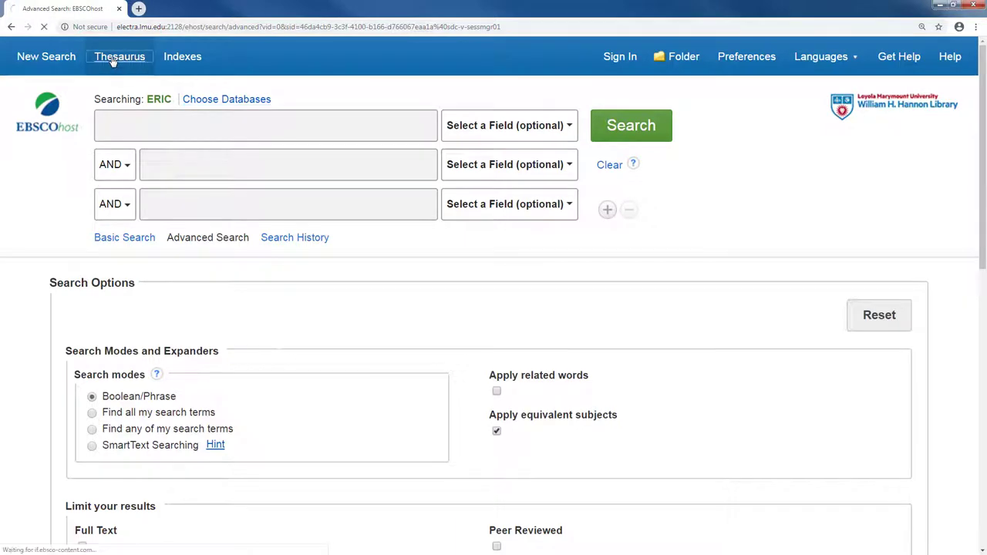
pyautogui.scroll(-2, 983, 271)
pyautogui.moveTo(983, 271); pyautogui.dragTo(984, 280)
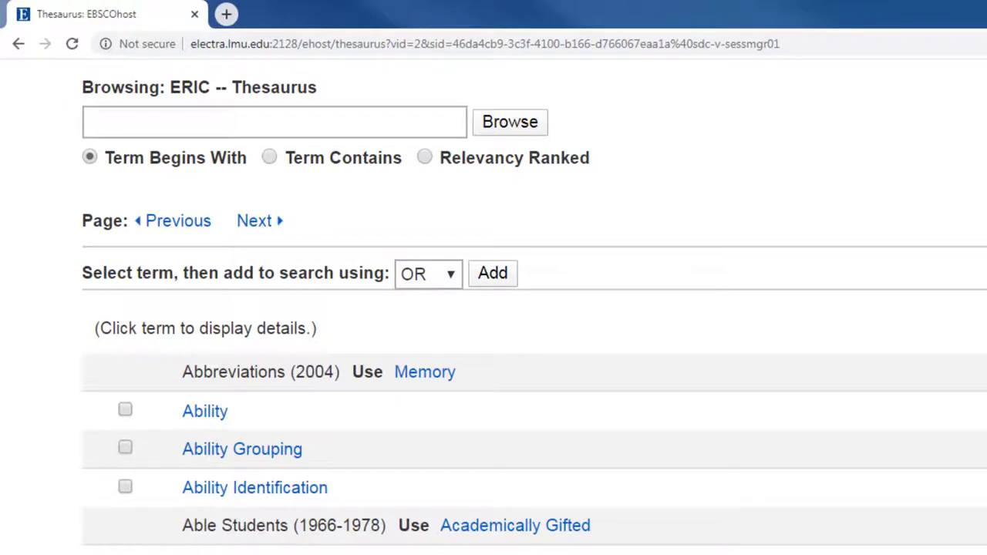
pyautogui.click(269, 158)
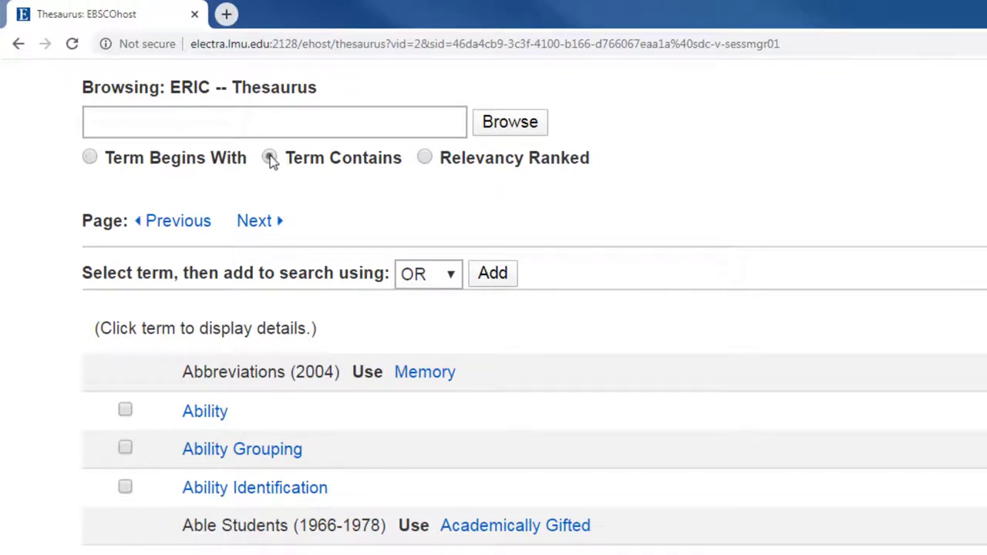
pyautogui.click(305, 129)
pyautogui.write('Choice')
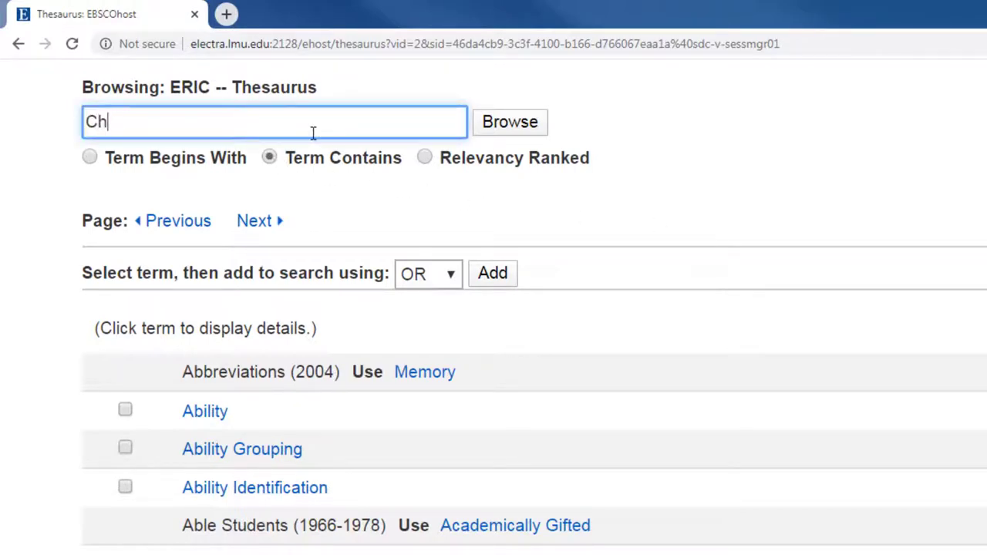
pyautogui.click(483, 128)
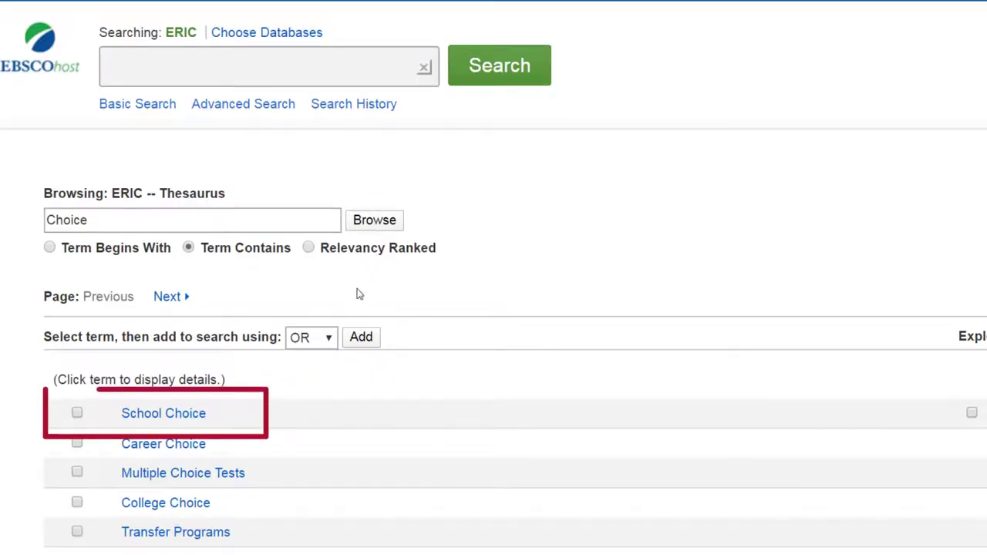
# - Open the School Choice thesaurus entry, select it and Educational Vouchers, and search ERIC for both terms combined with OR
pyautogui.click(200, 420)
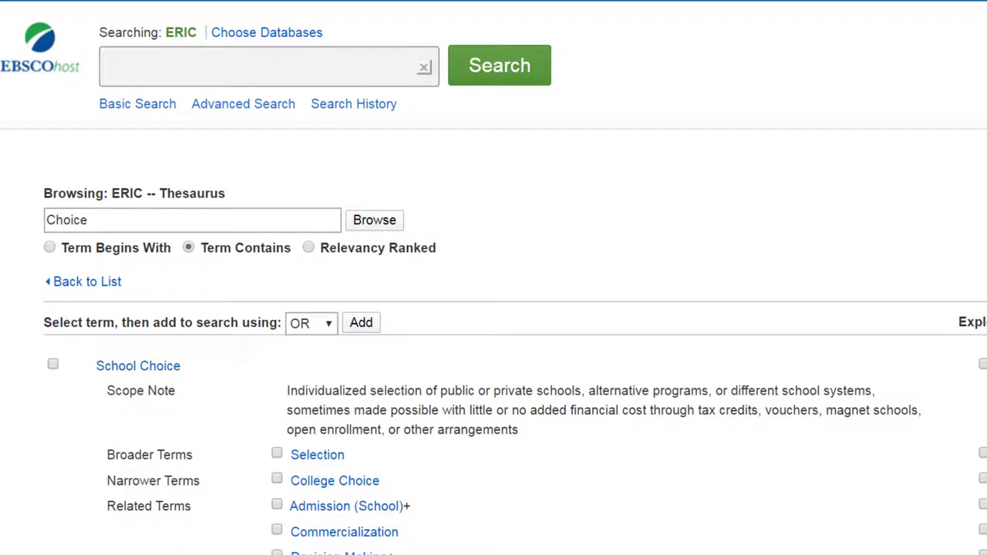
pyautogui.scroll(-5, 493, 309)
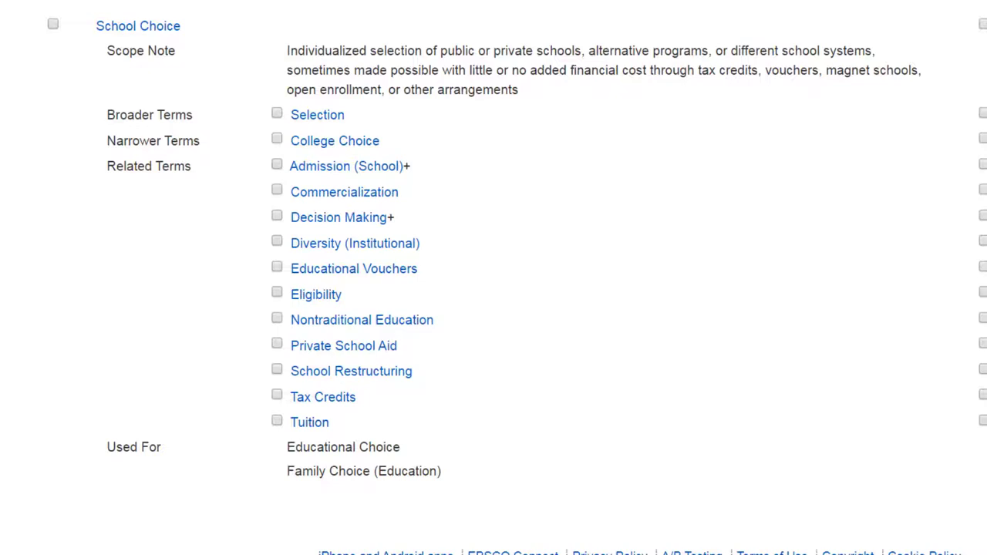
pyautogui.click(53, 24)
pyautogui.click(277, 268)
pyautogui.scroll(5, 879, 236)
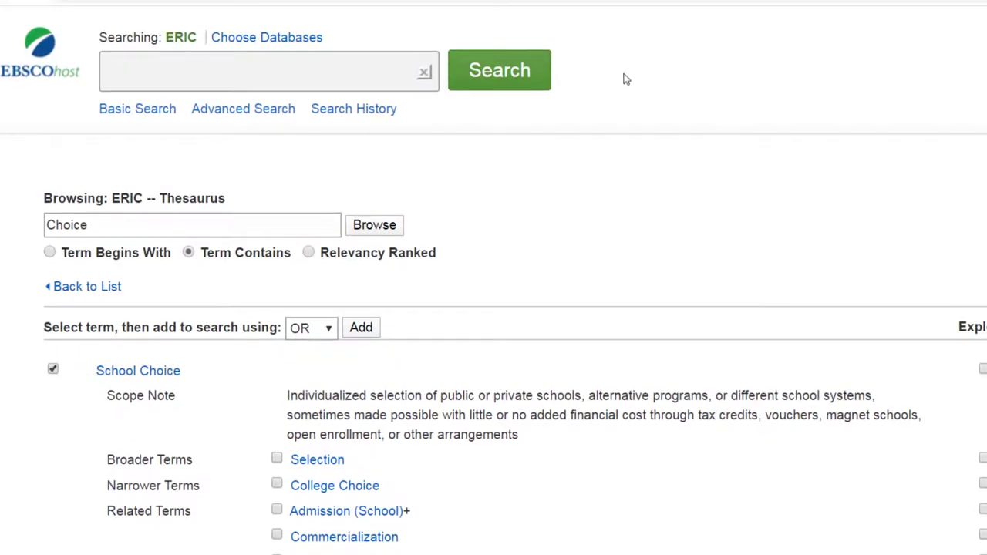
pyautogui.click(533, 87)
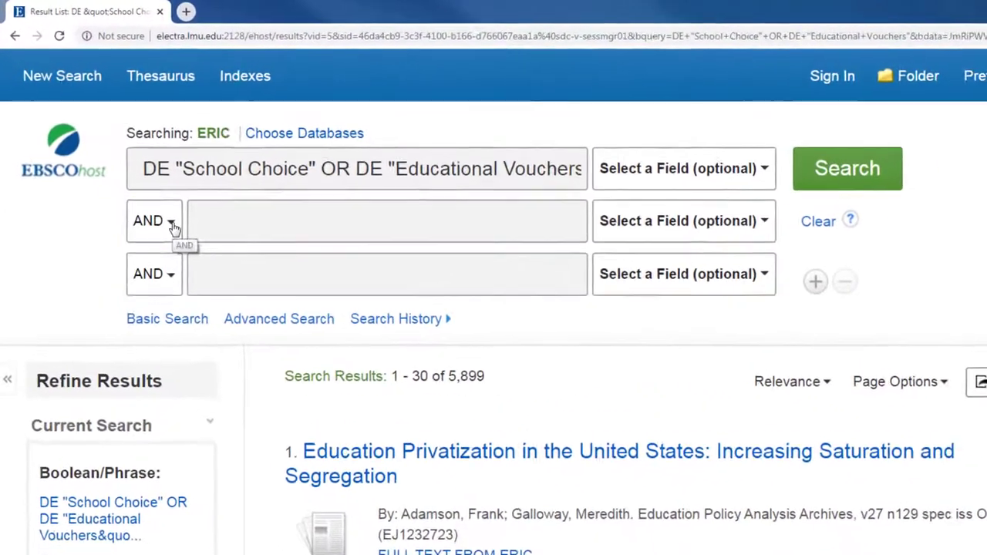
# - View the Boolean operators available for the second search row and keep AND
pyautogui.click(127, 164)
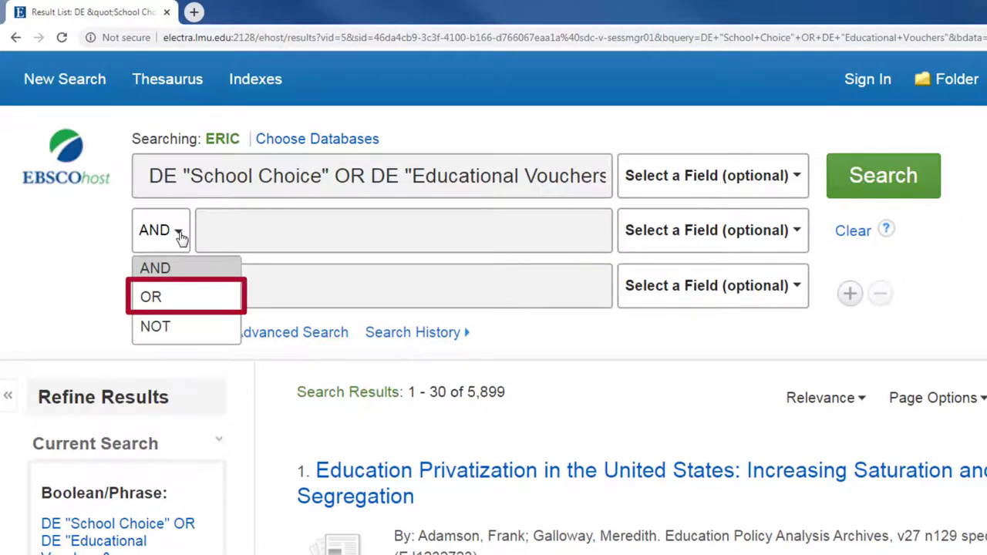
pyautogui.click(180, 237)
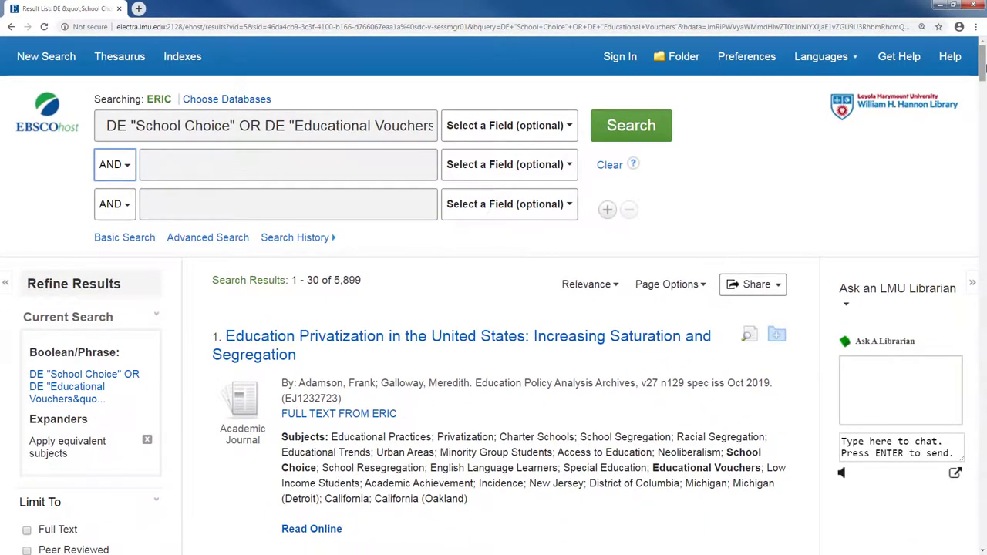
# - View the full list of source types for the results and close it without updating the selection
pyautogui.moveTo(982, 68); pyautogui.dragTo(982, 89)
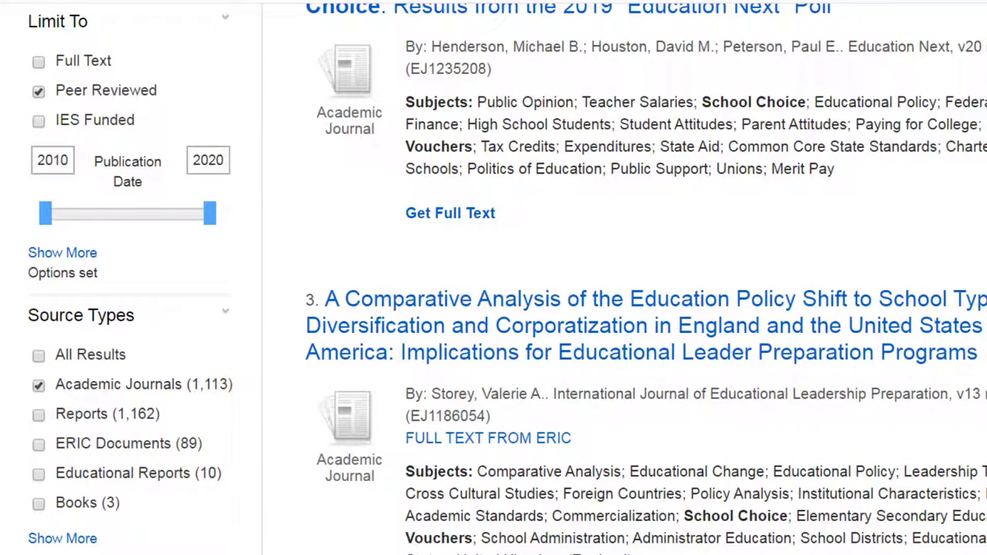
pyautogui.scroll(-3, 545, 462)
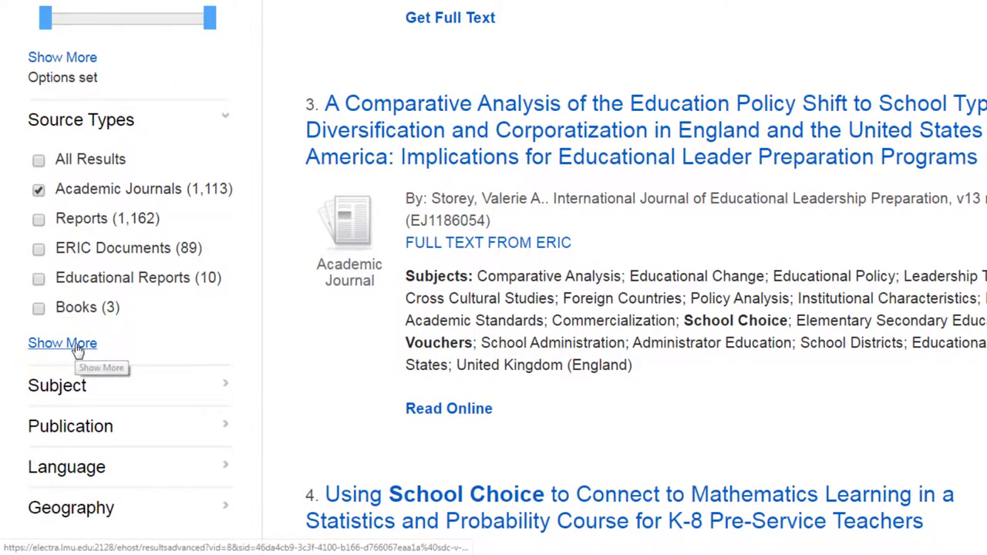
pyautogui.click(42, 344)
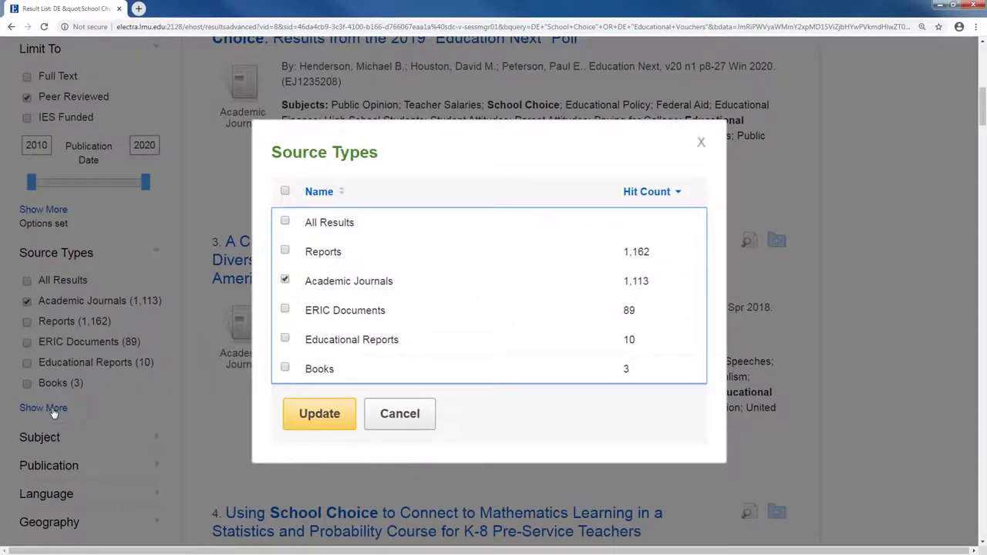
pyautogui.click(402, 414)
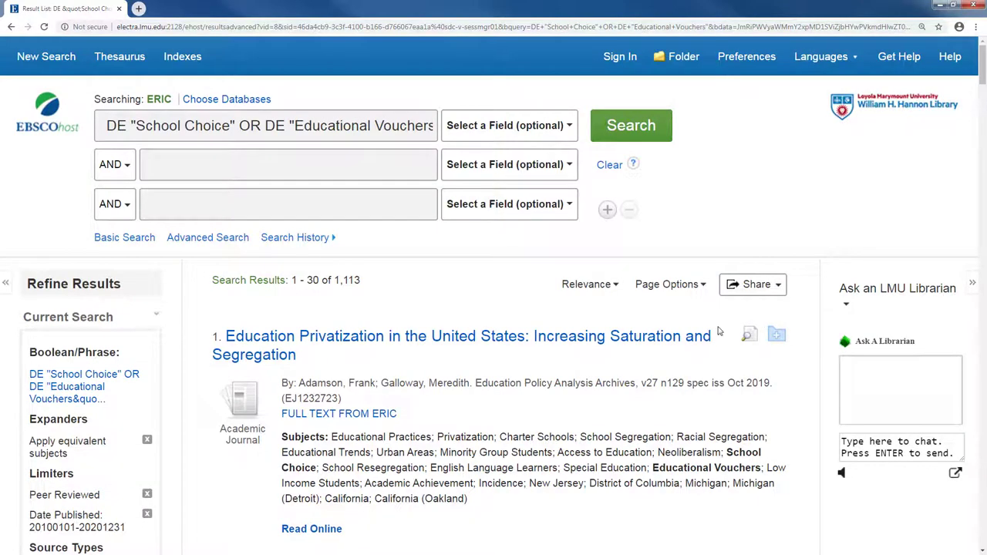
# - Open the detailed record of the first result, "Education Privatization in the United States: Increasing Saturation and Segregation"
pyautogui.click(689, 341)
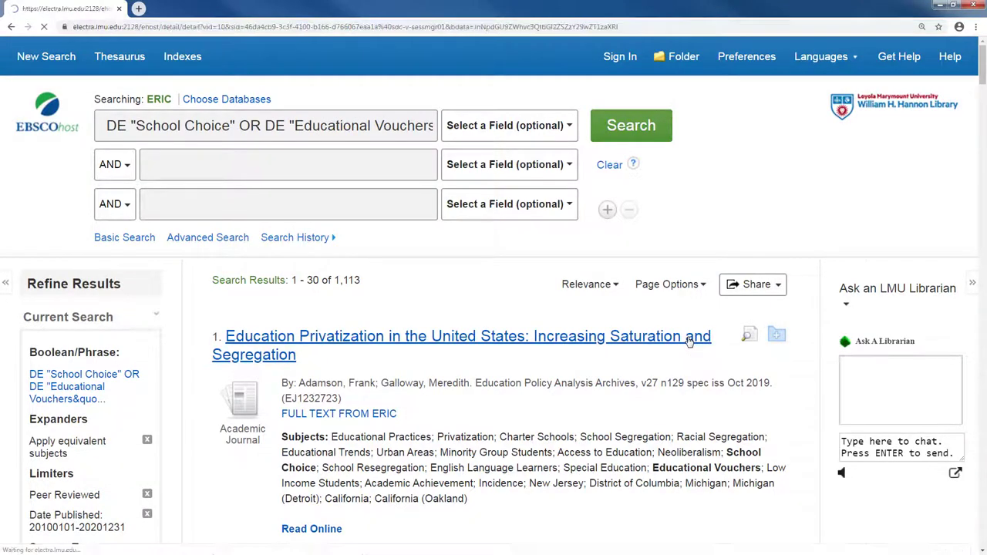
pyautogui.moveTo(984, 156); pyautogui.dragTo(985, 251)
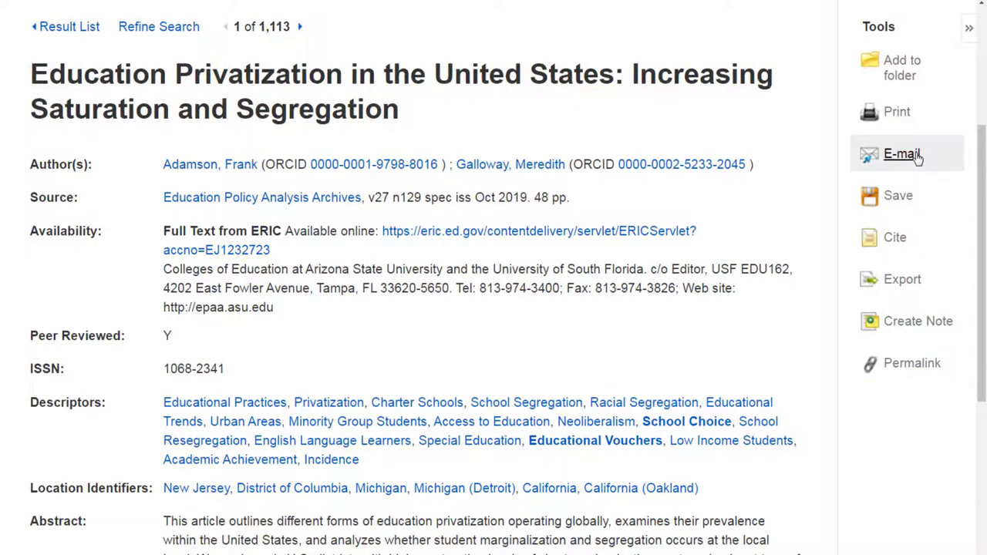
# - Set the article's e-mail form to Citation Format in APA (American Psychological Assoc.) style, and close it without sending
pyautogui.click(902, 155)
pyautogui.click(446, 204)
pyautogui.click(467, 223)
pyautogui.click(666, 279)
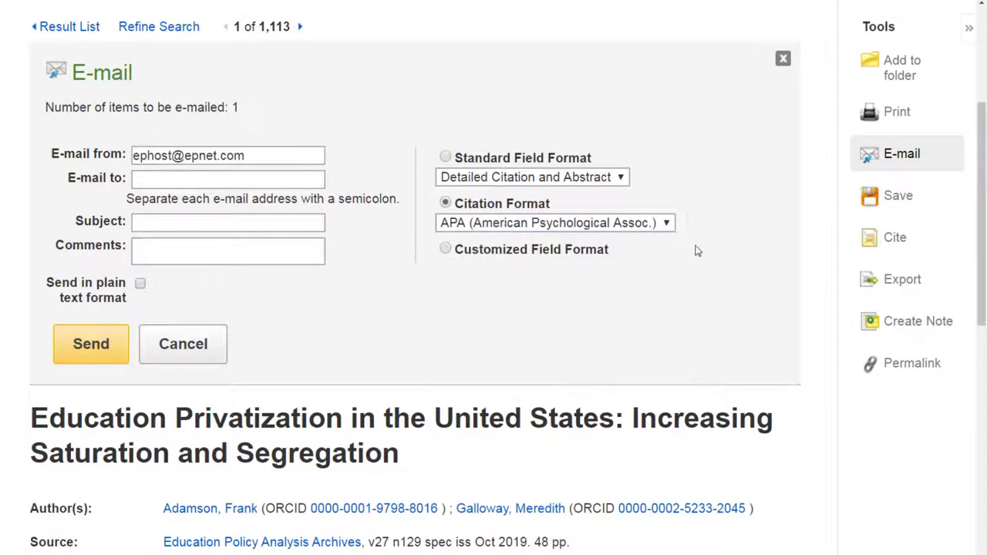
pyautogui.click(783, 60)
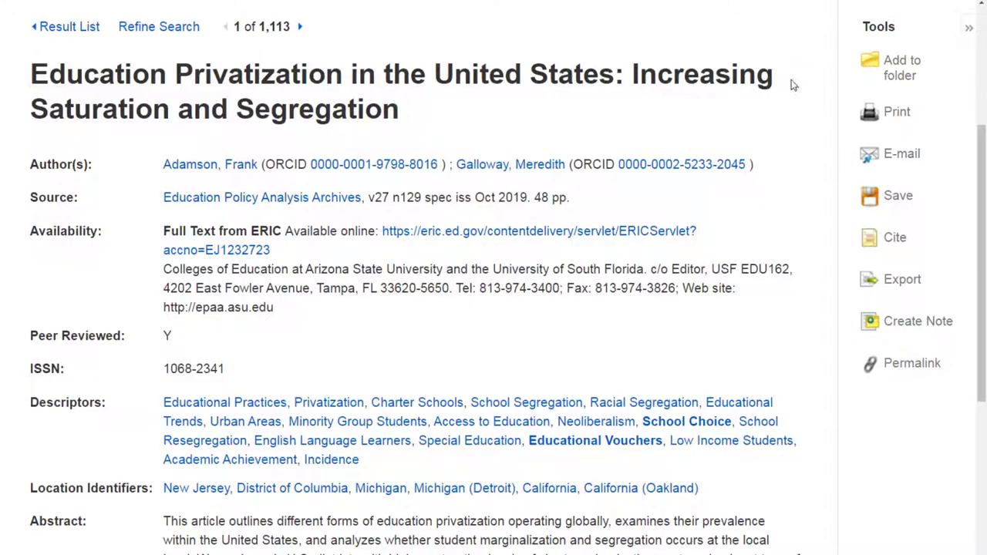
# - View the article's generated APA citation among the citation formats and close the citation list
pyautogui.click(915, 243)
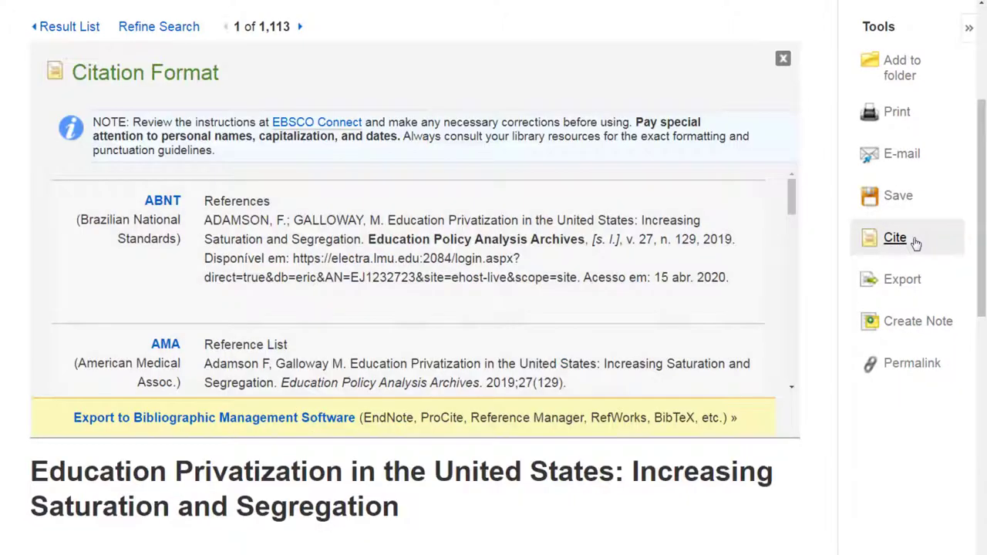
pyautogui.moveTo(793, 199); pyautogui.dragTo(794, 236)
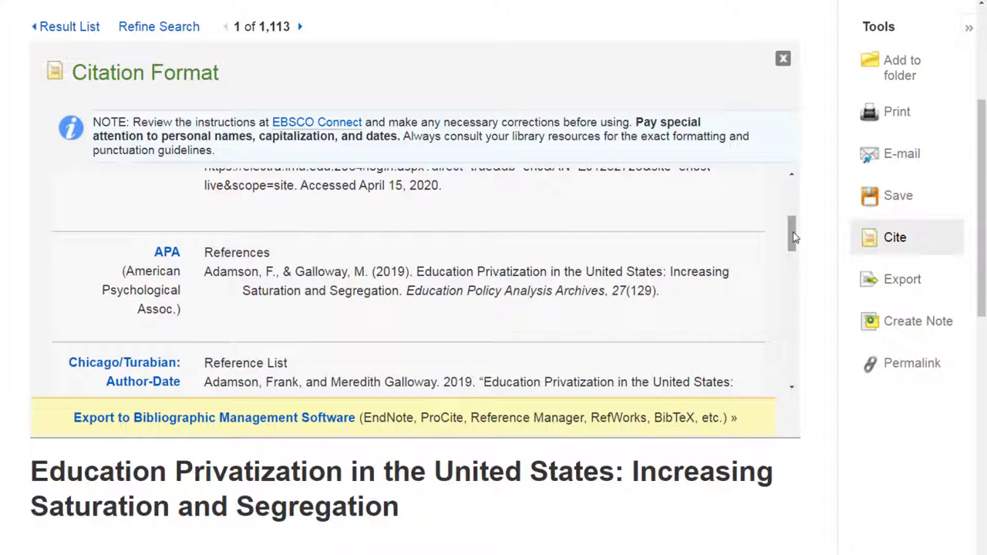
pyautogui.click(782, 62)
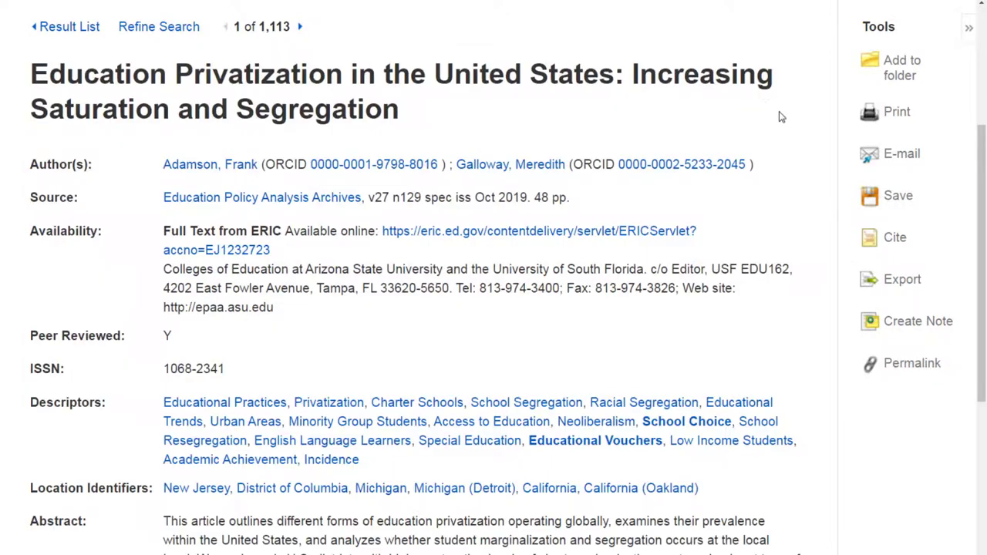
# - Open the export options for the article's citation
pyautogui.click(904, 281)
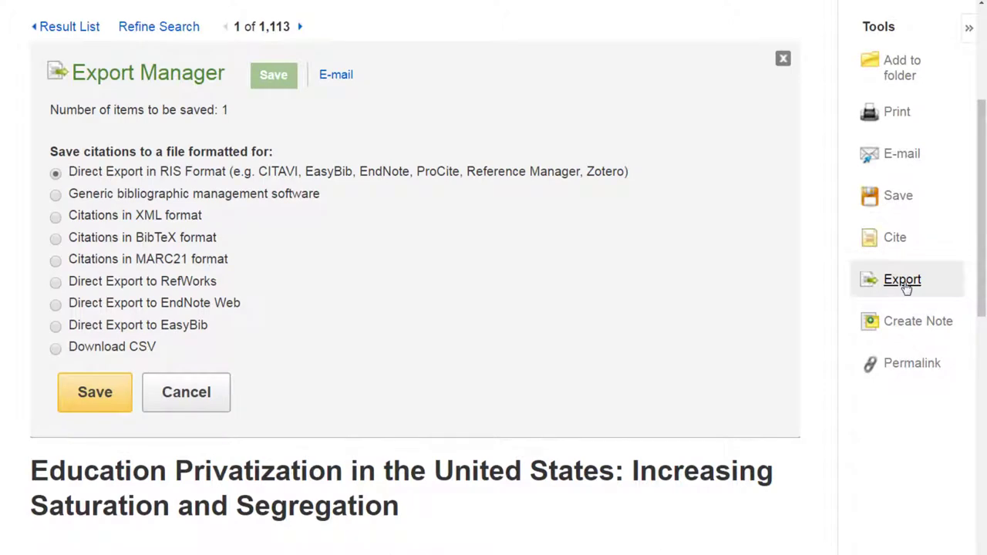